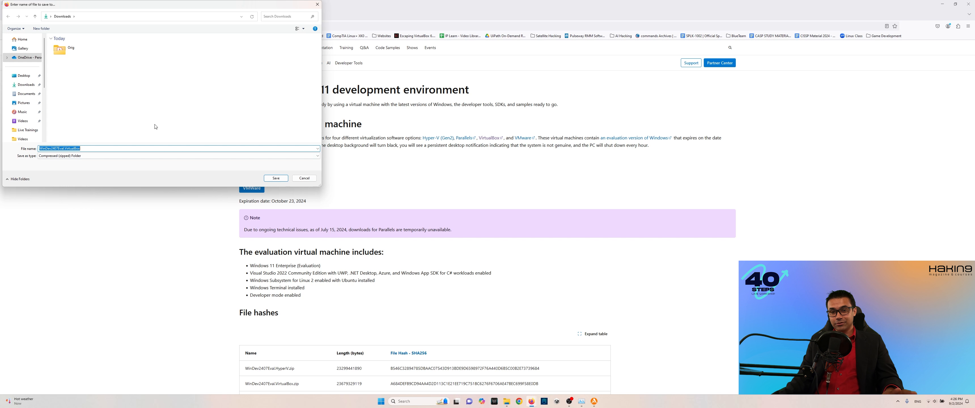
left_click(275, 180)
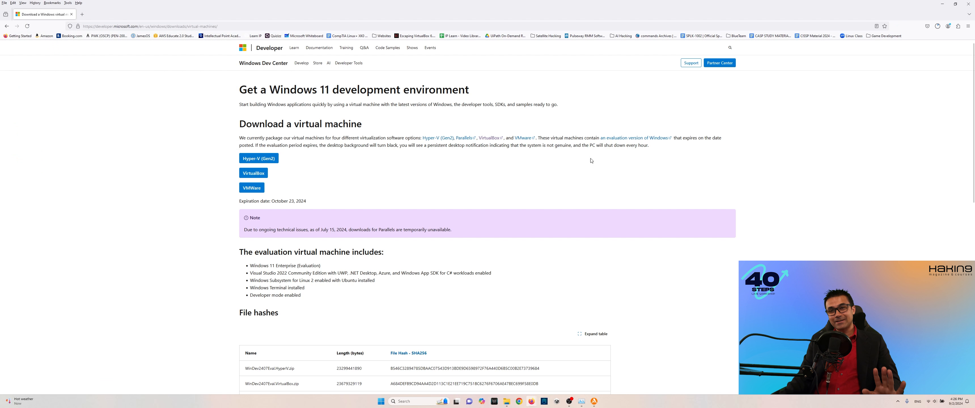
left_click(938, 26)
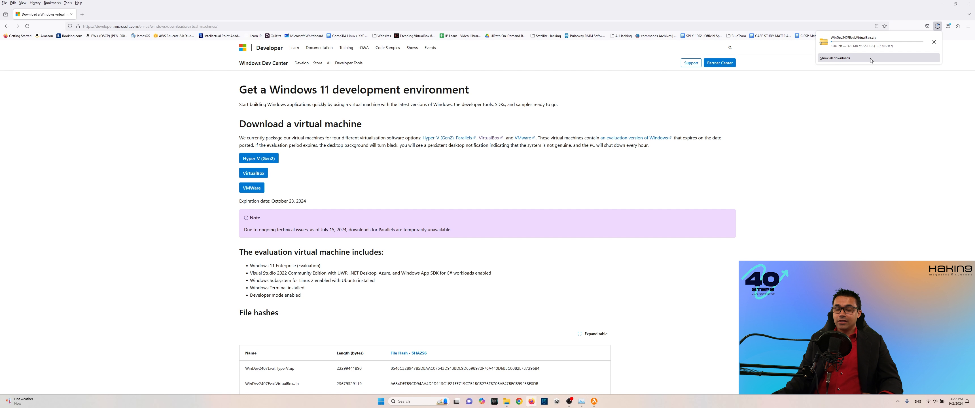
left_click(933, 44)
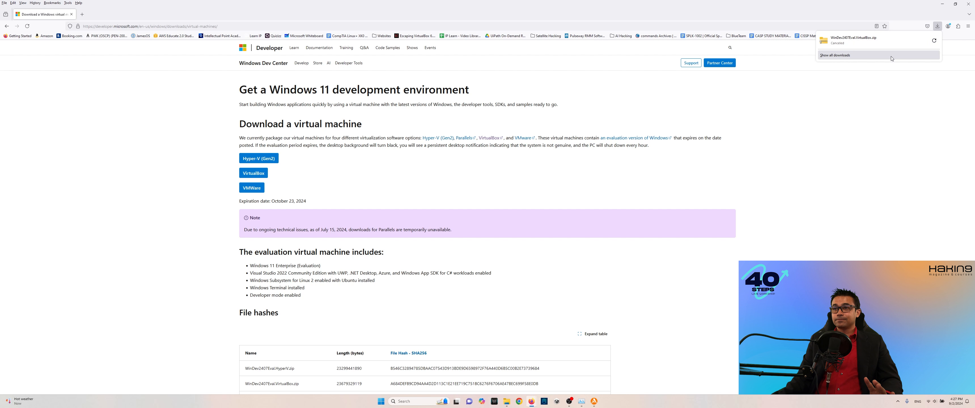
left_click(902, 126)
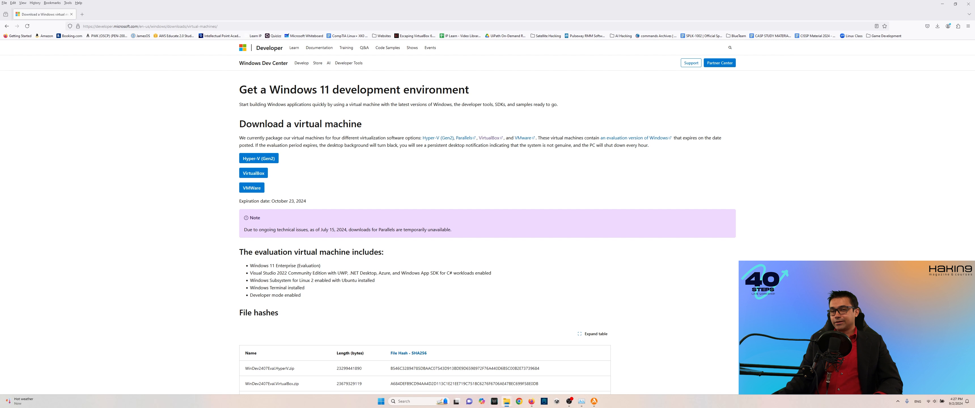
- Extract the WinDev2407Eval.VirtualBox zip archive in the PentestMag folder to the suggested destination folder
left_click_drag(974, 99, 482, 97)
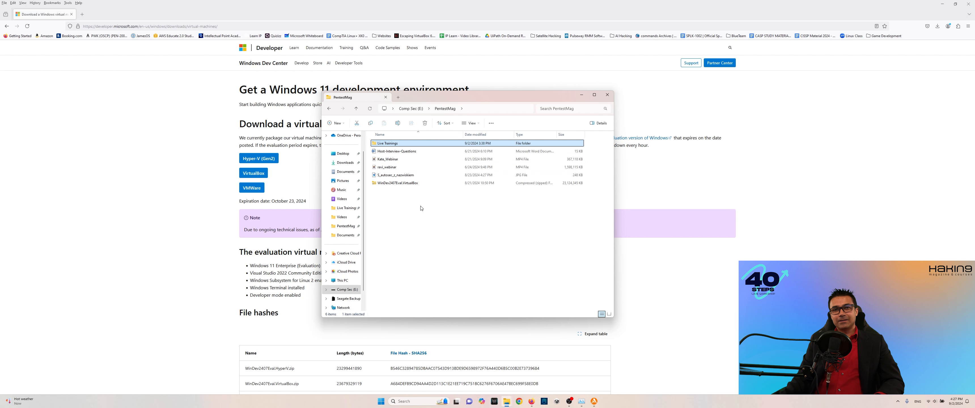
left_click(397, 188)
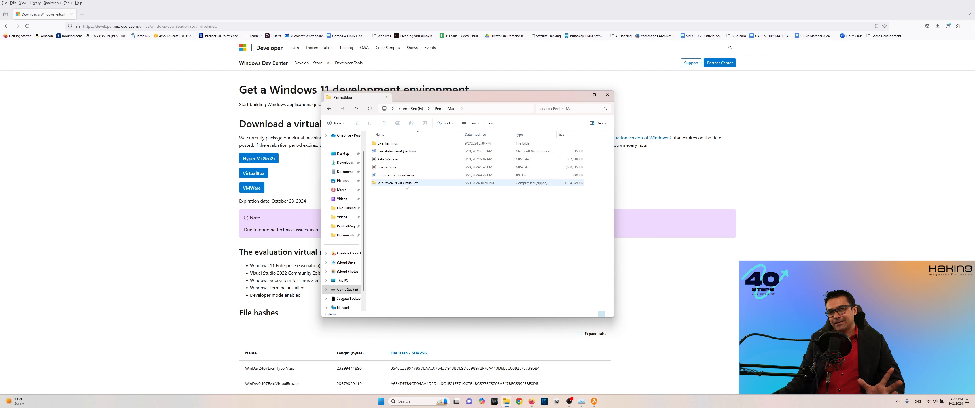
left_click(406, 185)
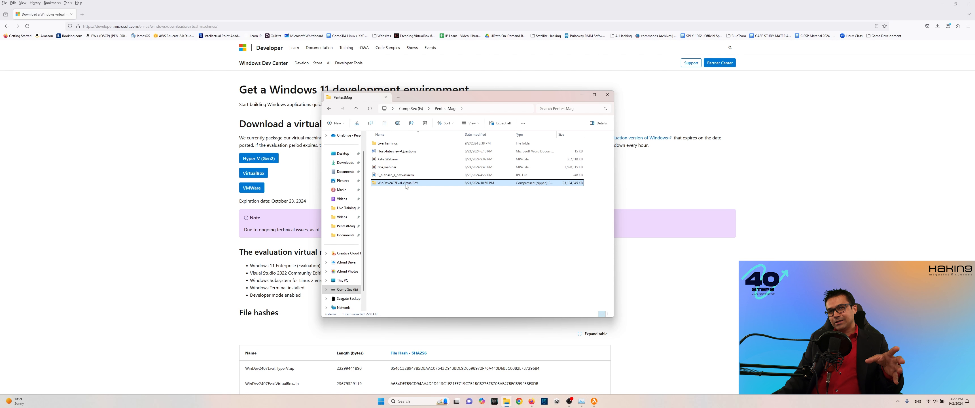
right_click(397, 186)
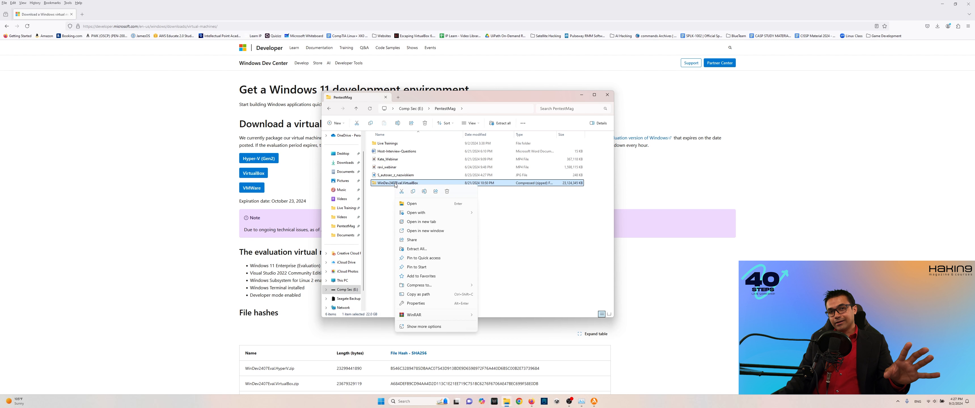
left_click(416, 249)
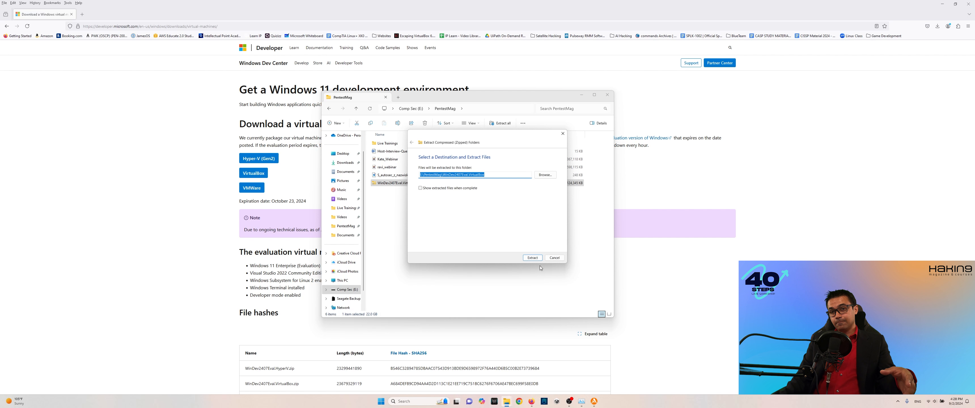
left_click(536, 259)
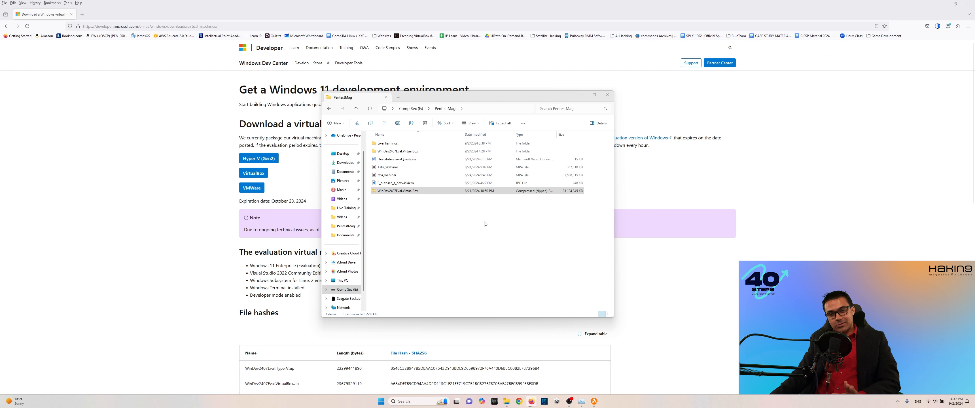
- Open the WinDev2407Eval appliance file from the extracted WinDev2407Eval.VirtualBox folder to import it in VirtualBox
double_click(395, 151)
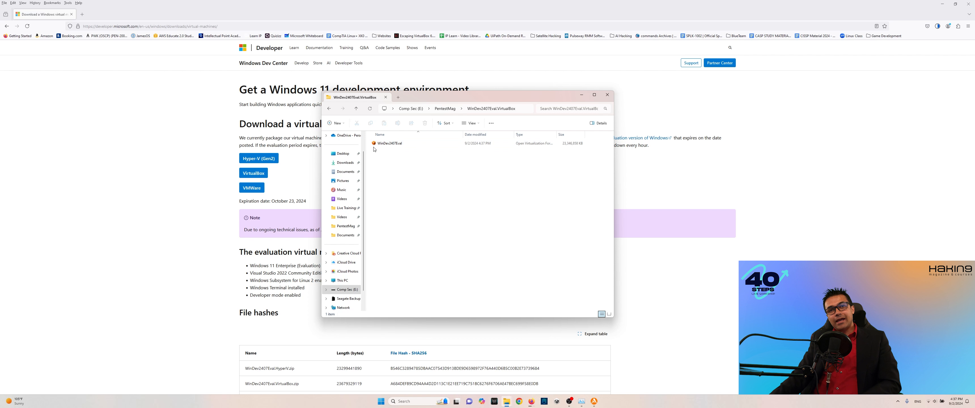
left_click(389, 146)
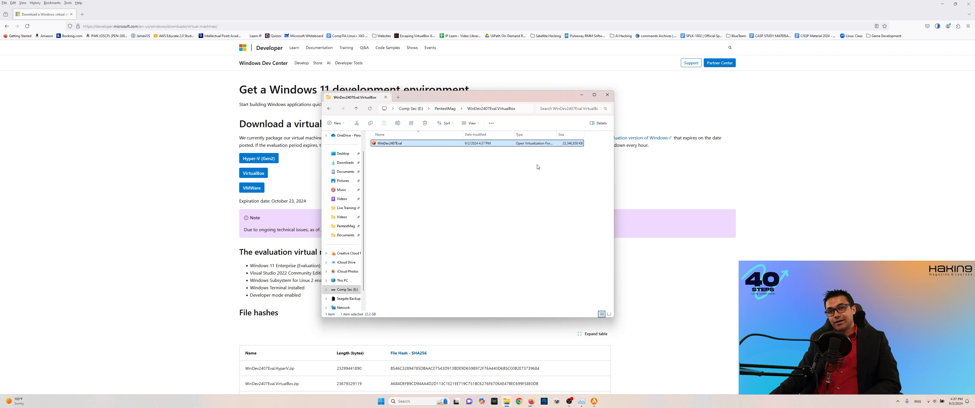
left_click_drag(556, 135, 584, 136)
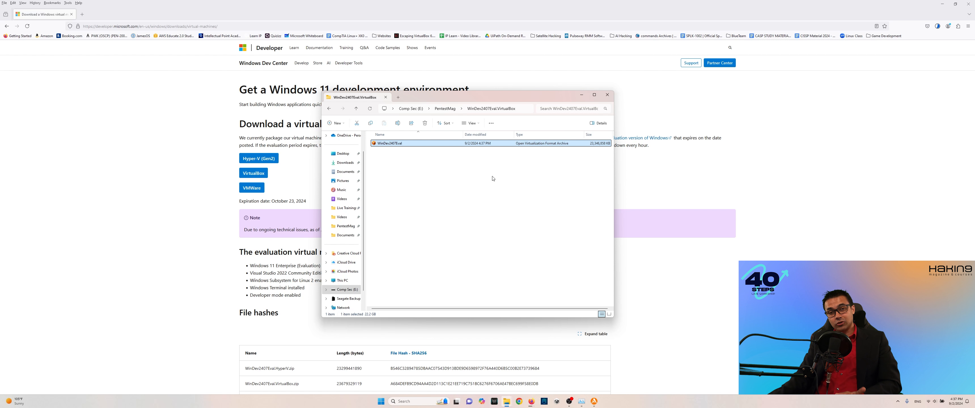
double_click(392, 144)
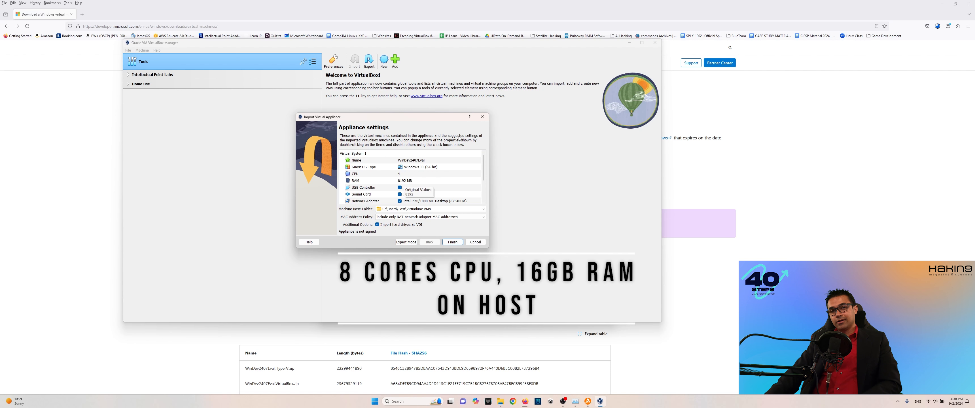
- Set the machine base folder to the Virtualbox VMs folder on the Data (D:) drive and import the appliance
scroll(410, 170, "down", 1)
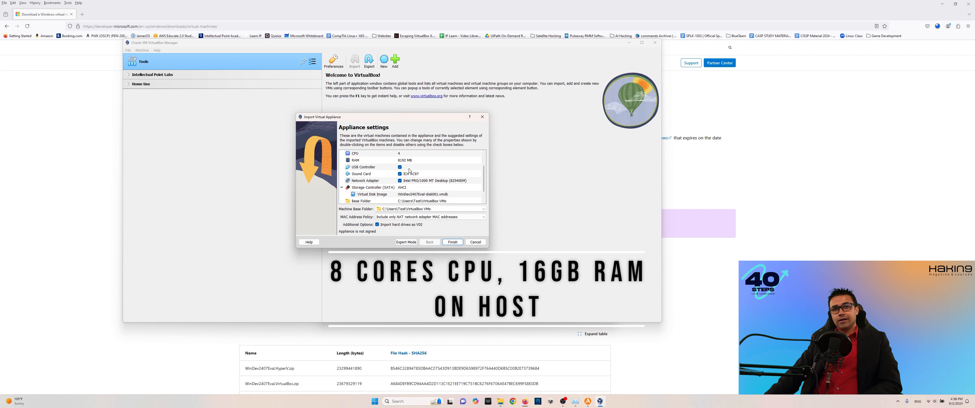
scroll(409, 172, "down", 1)
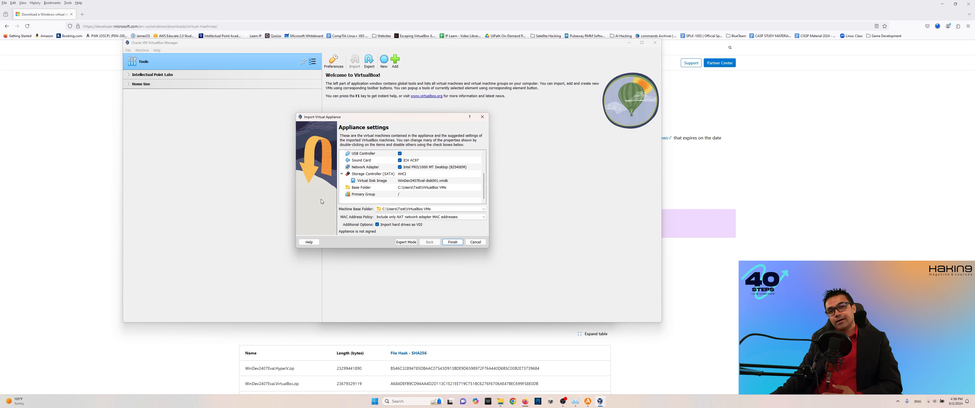
scroll(413, 183, "up", 2)
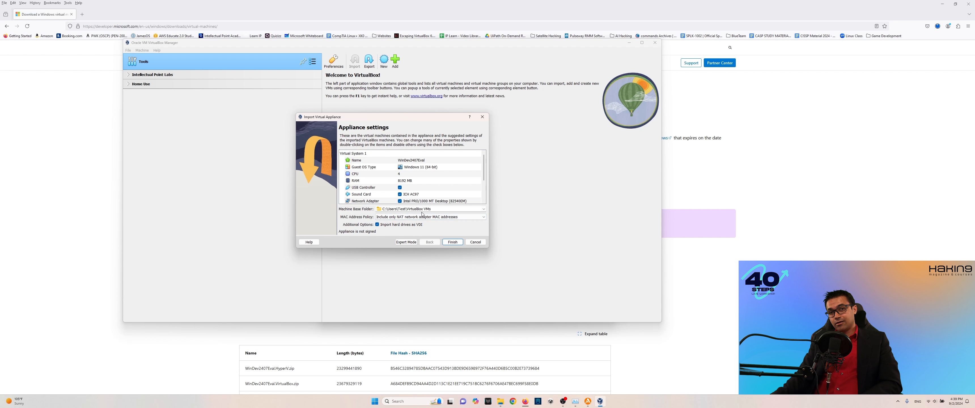
left_click(485, 210)
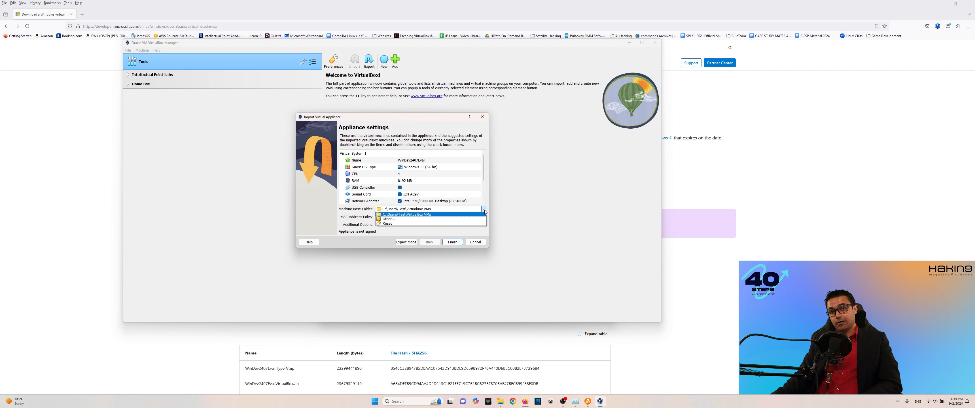
left_click(391, 219)
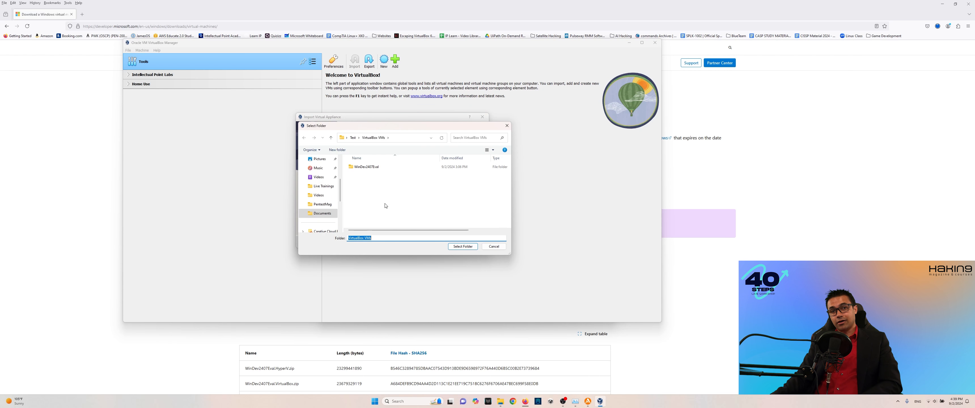
scroll(322, 186, "down", 2)
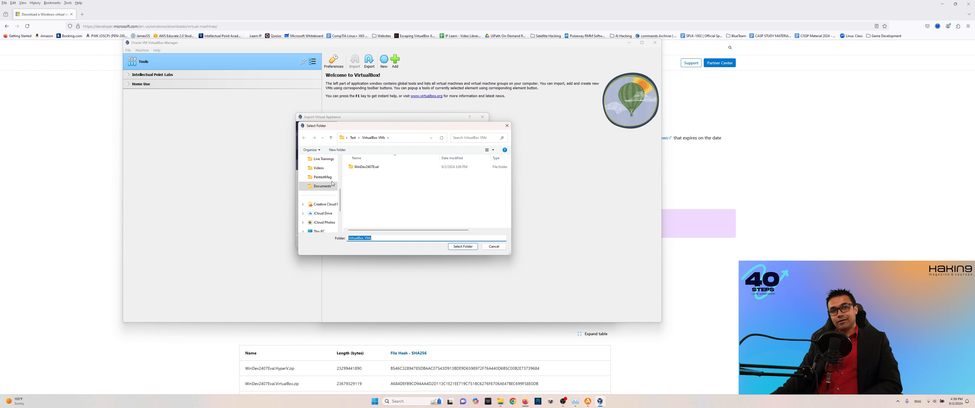
left_click(323, 205)
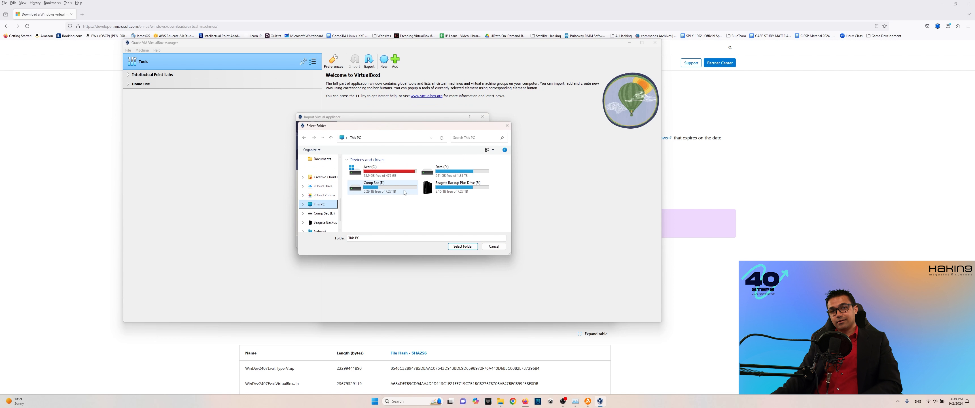
double_click(438, 174)
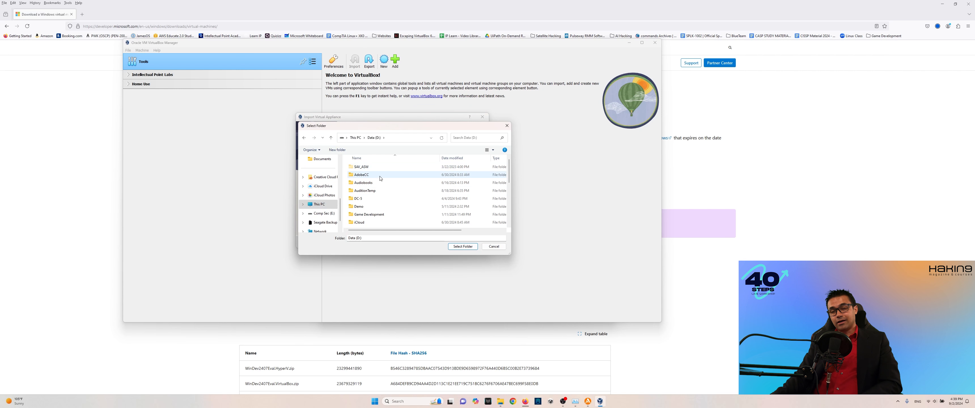
scroll(380, 178, "down", 3)
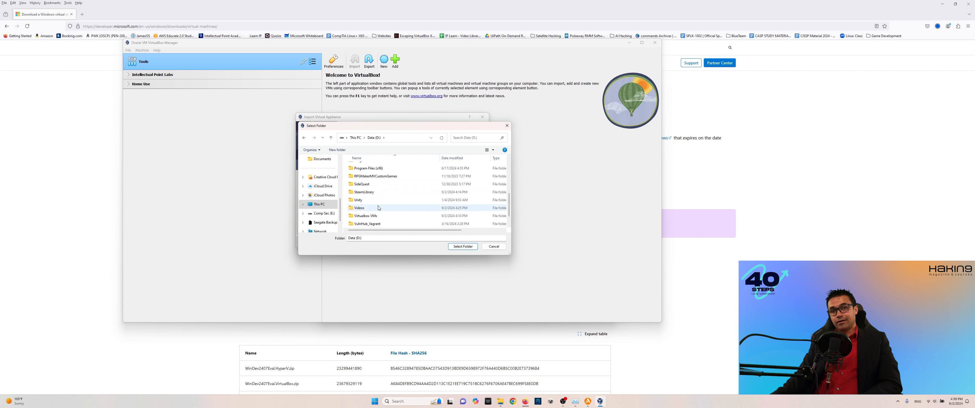
scroll(375, 212, "down", 1)
left_click(374, 217)
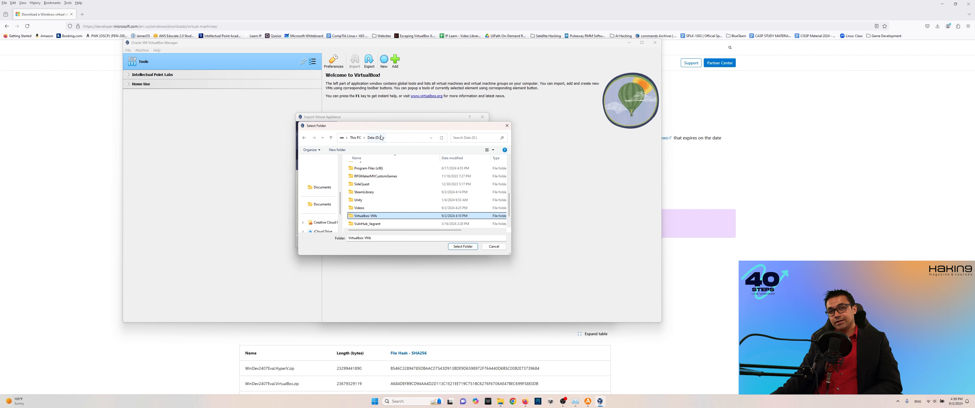
left_click(461, 246)
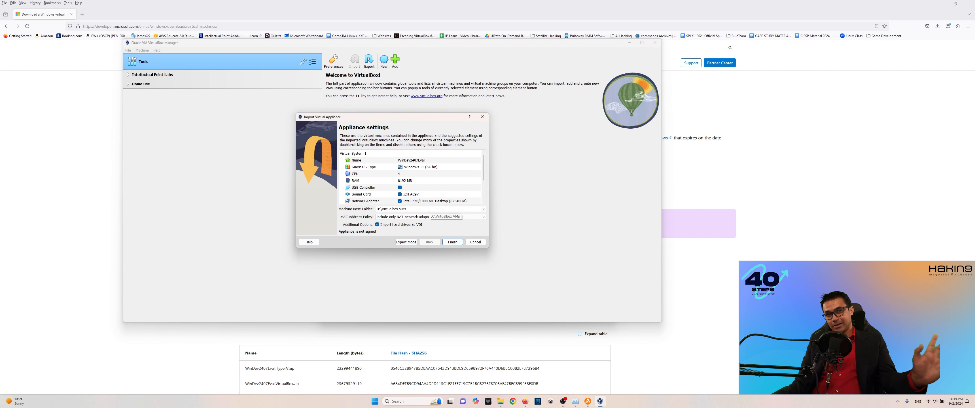
left_click(459, 243)
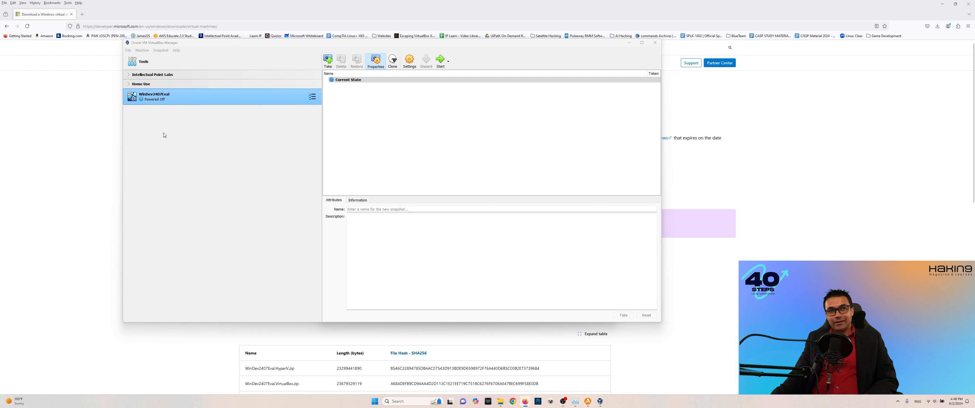
- Start the WinDev2407Eval virtual machine and maximize its window
double_click(201, 100)
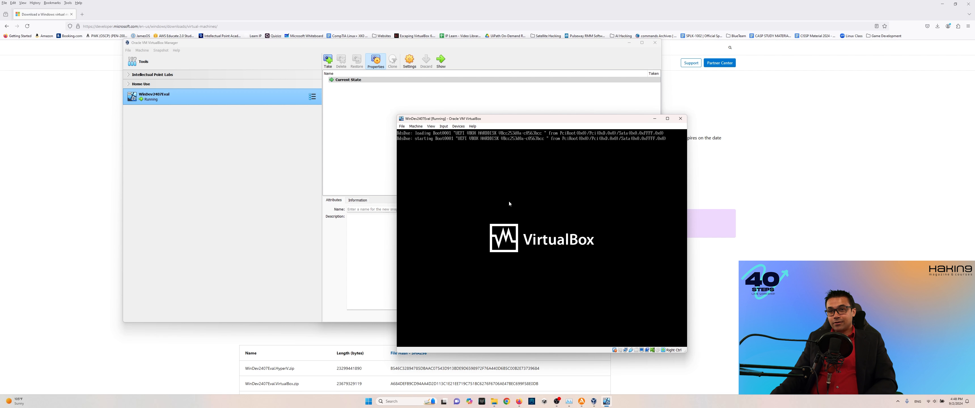
left_click_drag(558, 121, 513, 85)
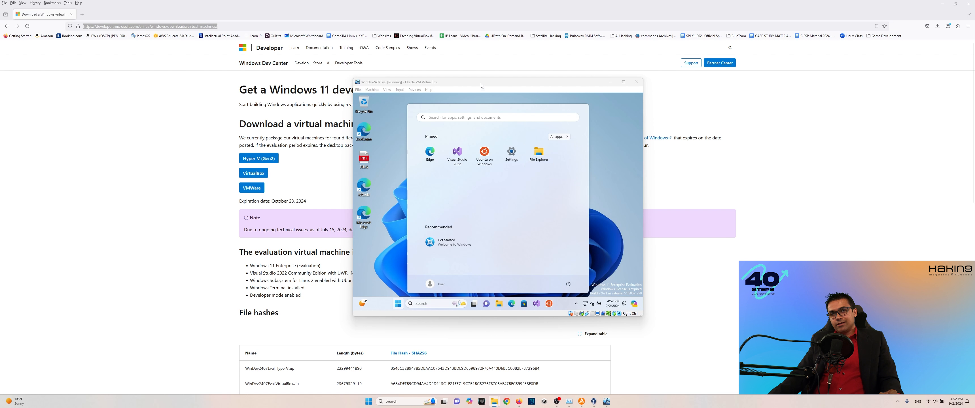
left_click(441, 87)
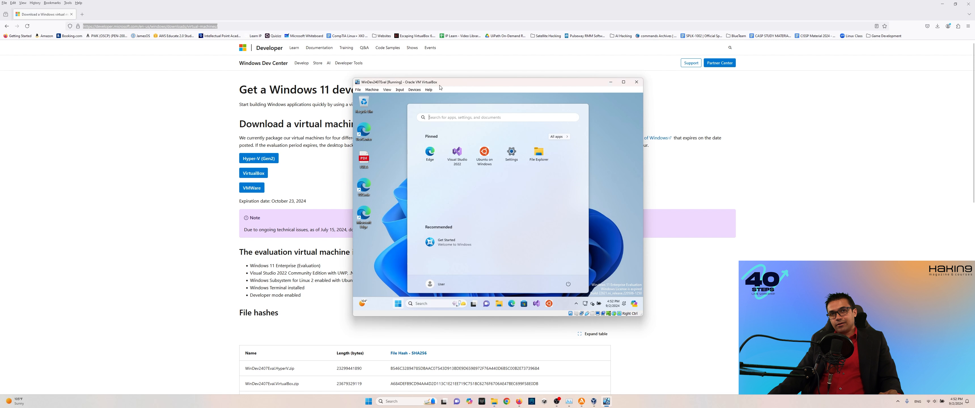
double_click(472, 84)
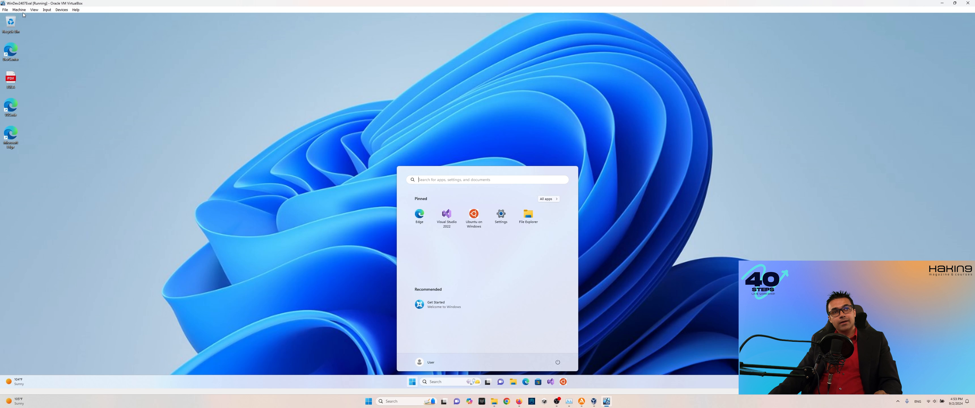
- Upgrade the Guest Additions of the running virtual machine and dismiss the notification
left_click(61, 11)
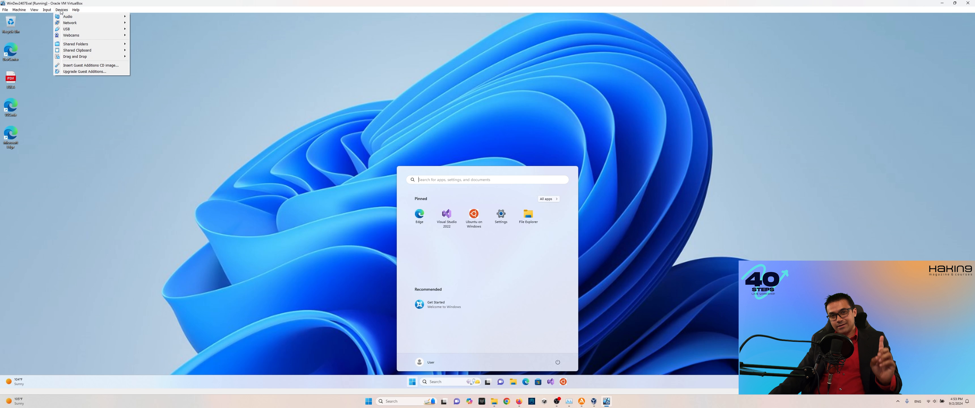
left_click(83, 71)
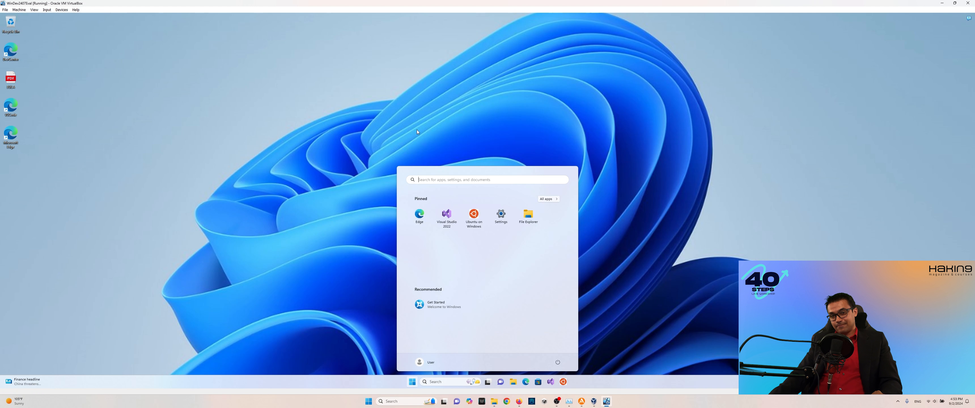
left_click(968, 18)
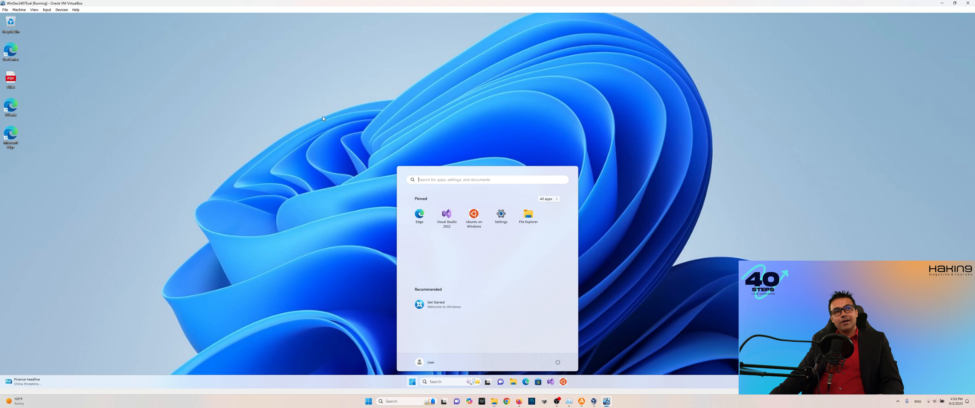
- Search for "update" in the virtual machine, open the Windows Update settings and move their window towards the middle of the desktop
left_click(364, 135)
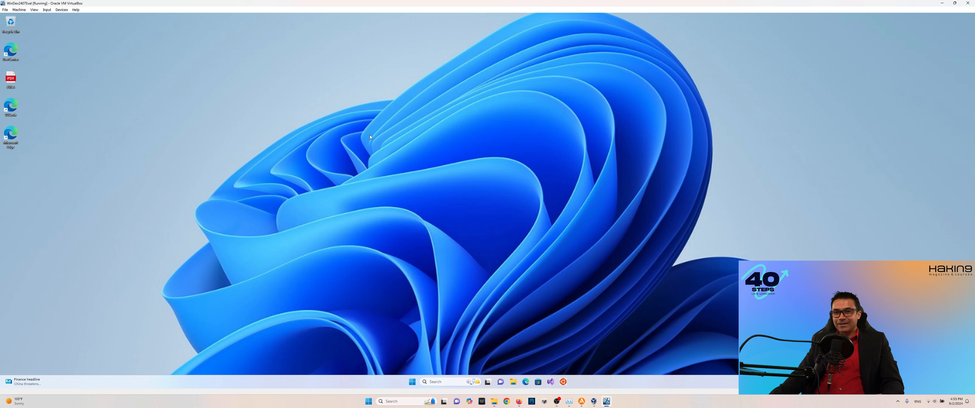
left_click(412, 381)
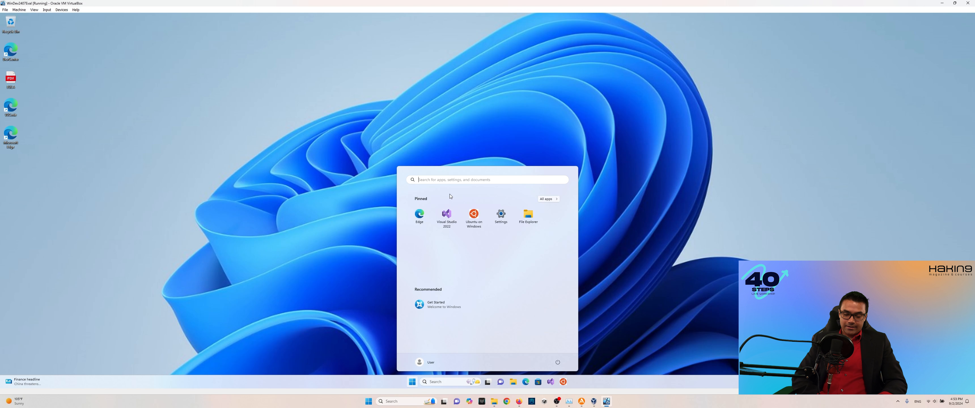
type("update")
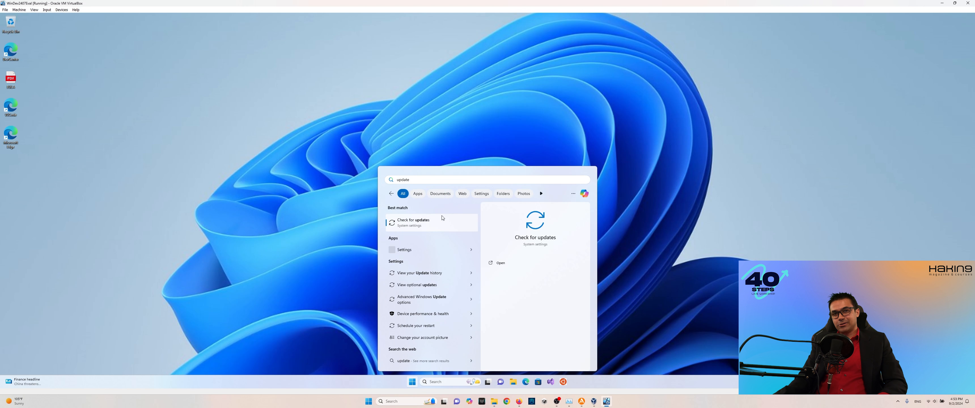
left_click(431, 224)
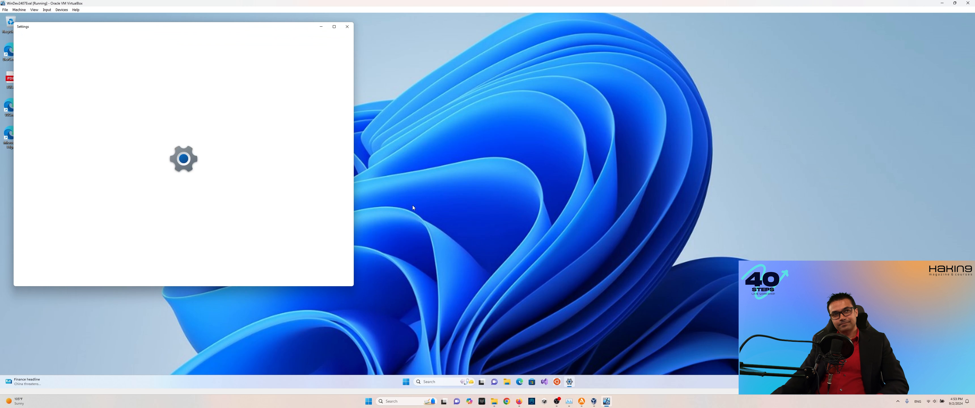
left_click_drag(150, 31, 403, 64)
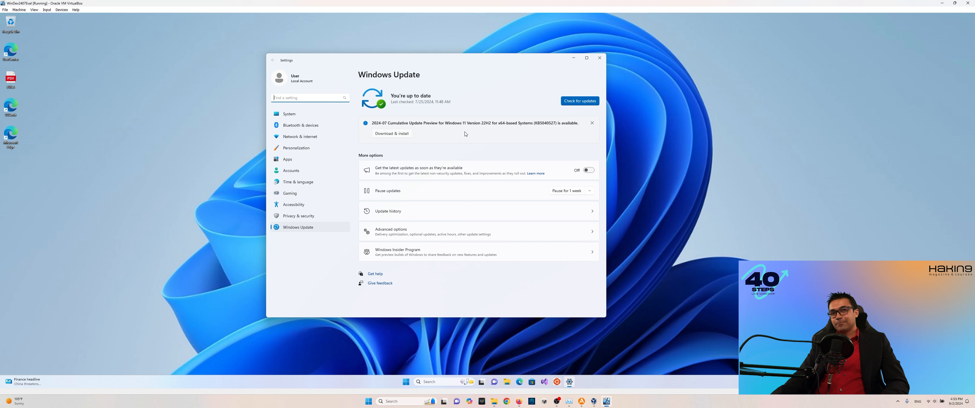
- Request the 2024-07 Cumulative Update Preview (KB5040527) with getting the latest updates as soon as they're available turned on, and retry its installation
left_click(392, 134)
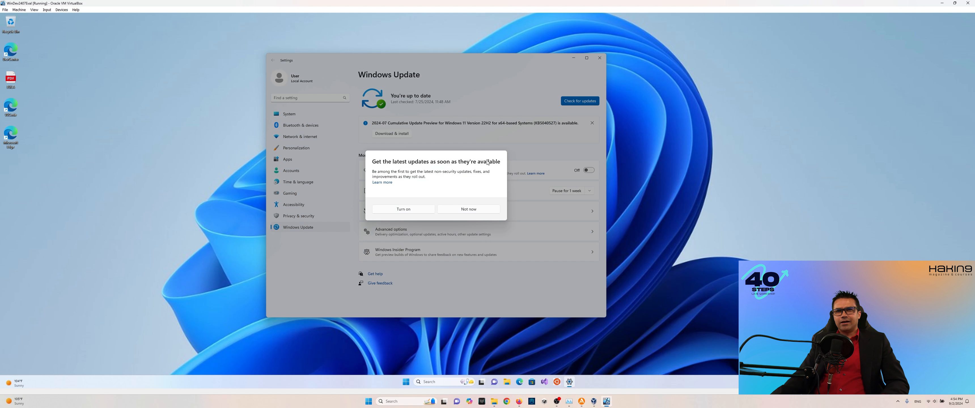
left_click(405, 210)
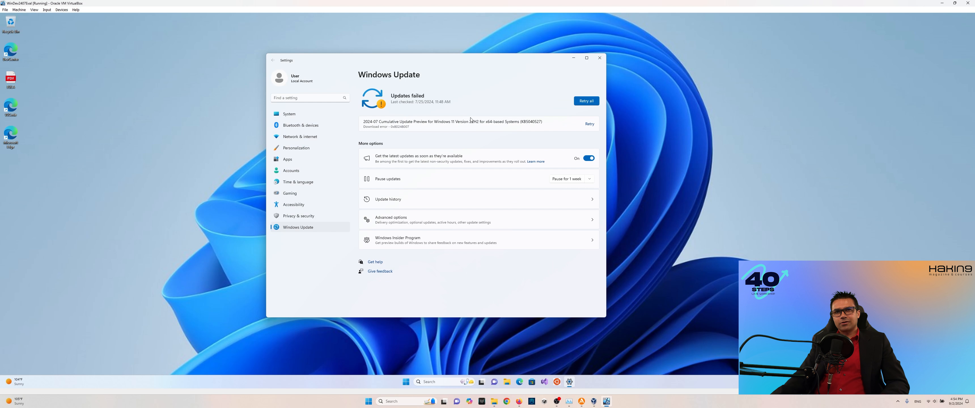
left_click(589, 124)
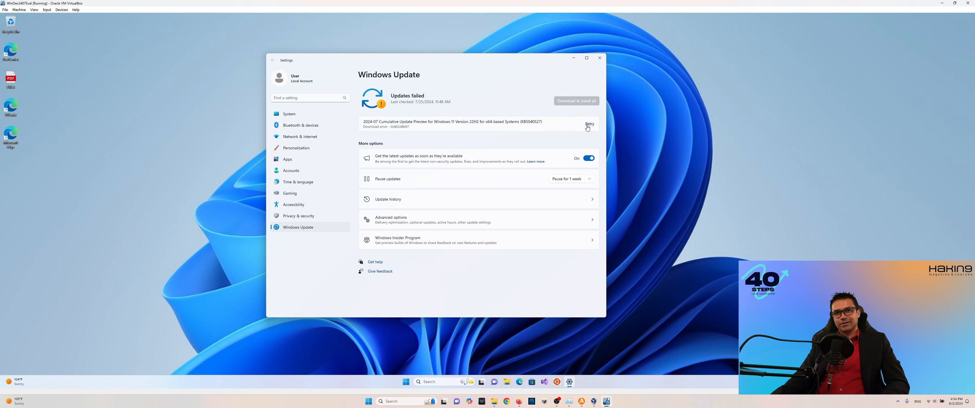
left_click(588, 103)
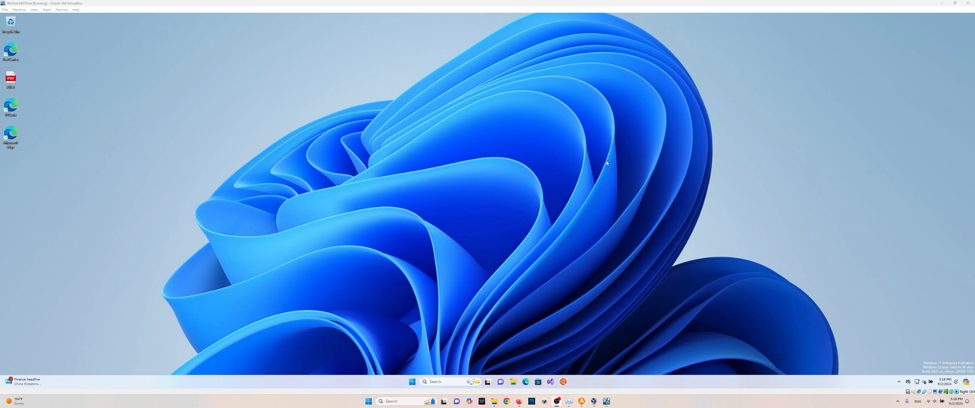
- Reopen the Windows Update settings through a search for "update" and check for further updates
left_click(414, 383)
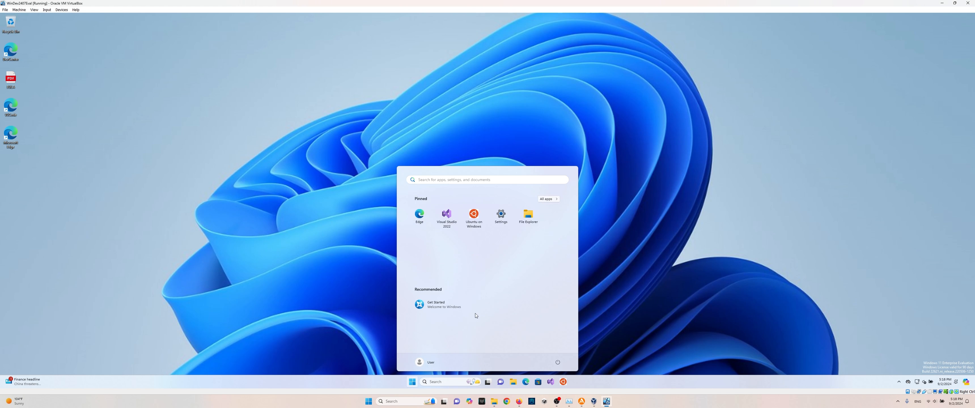
type("upda")
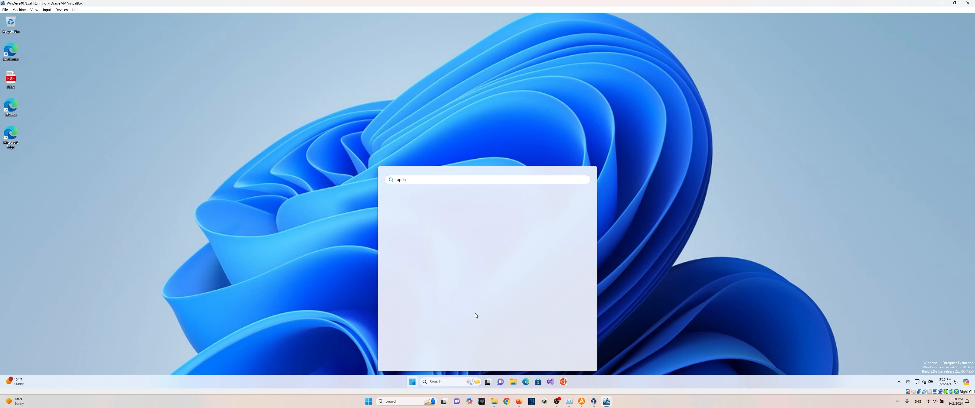
type("te")
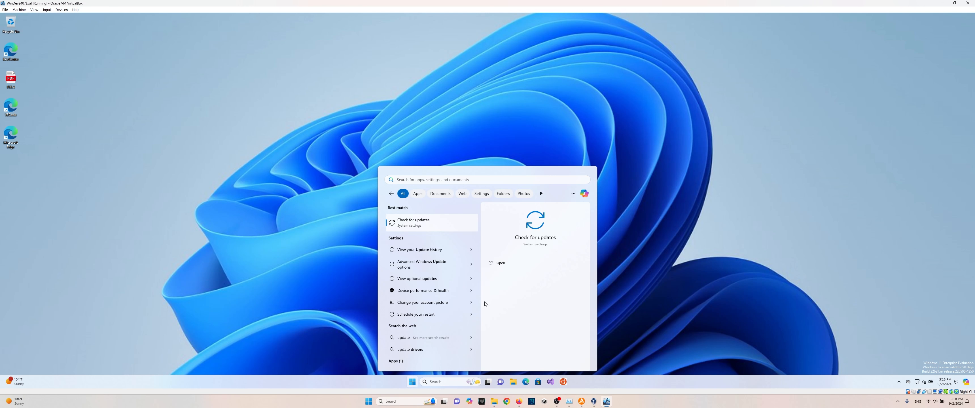
key("Return")
left_click_drag(217, 27, 511, 54)
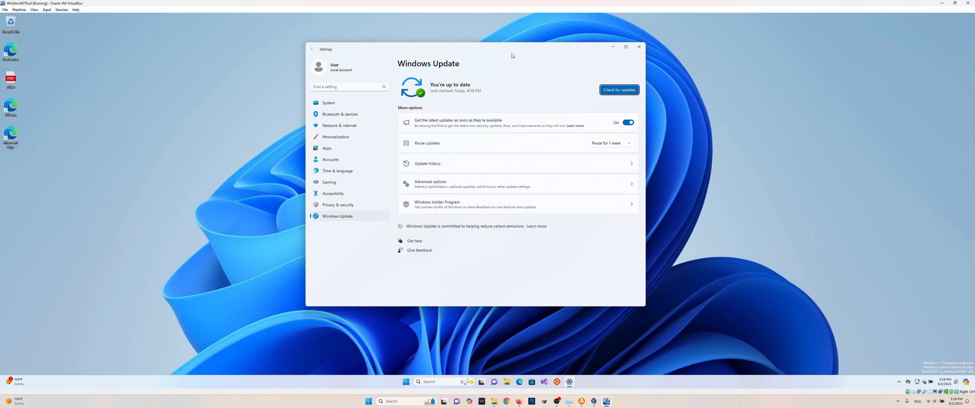
left_click(610, 91)
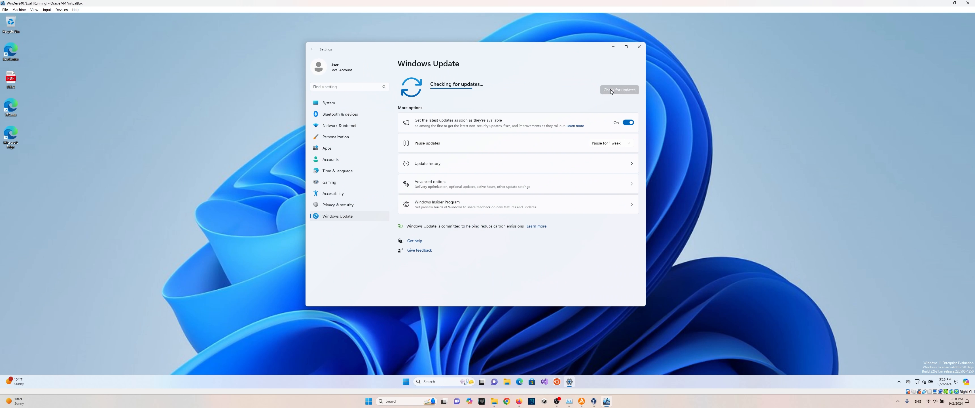